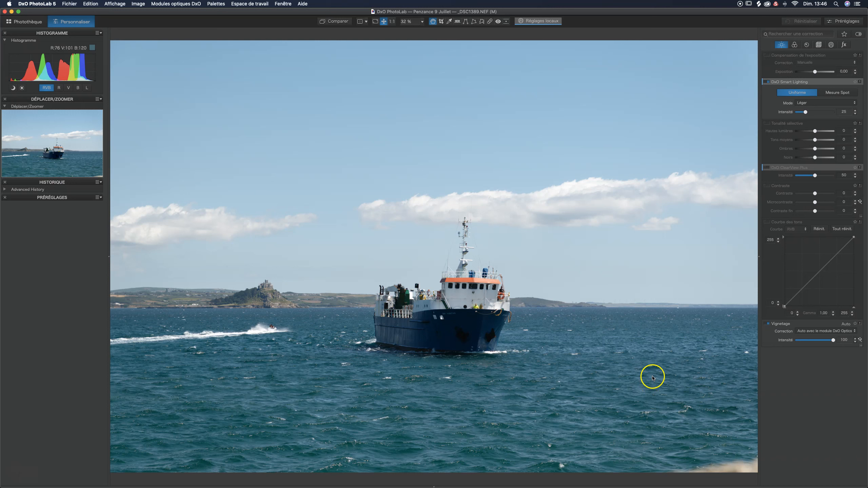
Step: Set the colour rendering category to Boîtier and choose the Nikon D780, Z5, Z6, Z6 II, Z7, Z7 II body profile
{"action": "left_click", "coordinate": [793, 49]}
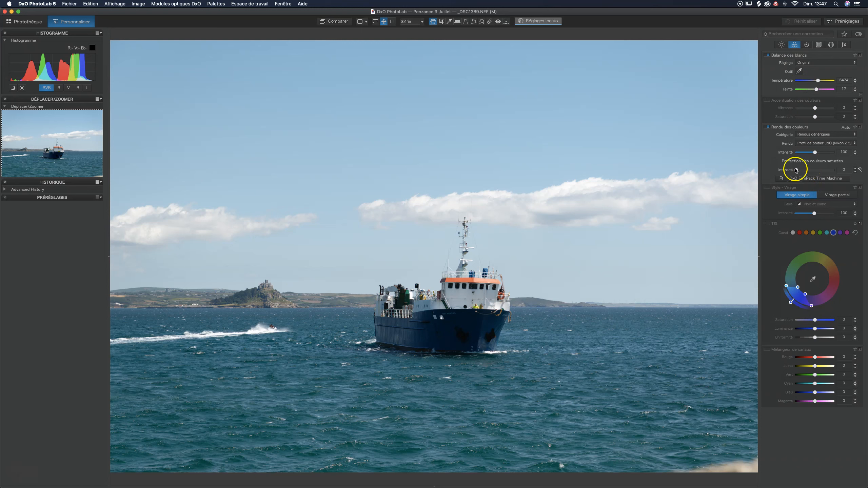
{"action": "left_click", "coordinate": [822, 135]}
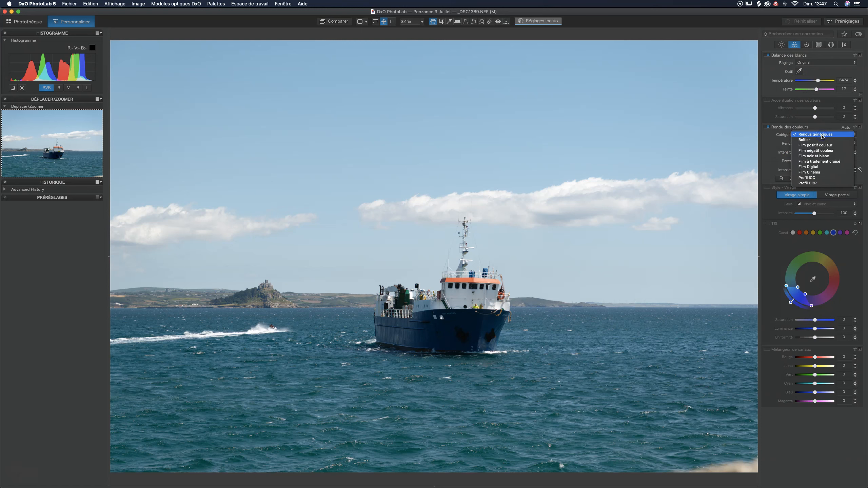
{"action": "left_click", "coordinate": [820, 139]}
{"action": "left_click", "coordinate": [818, 143]}
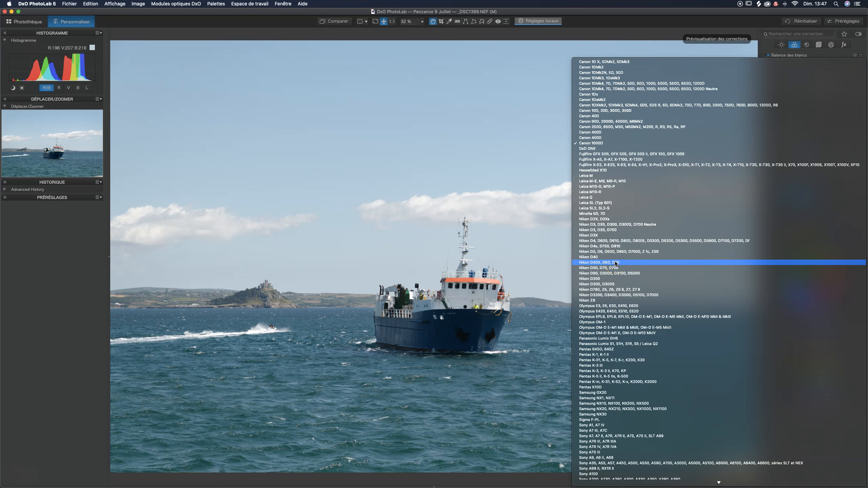
{"action": "left_click", "coordinate": [611, 290]}
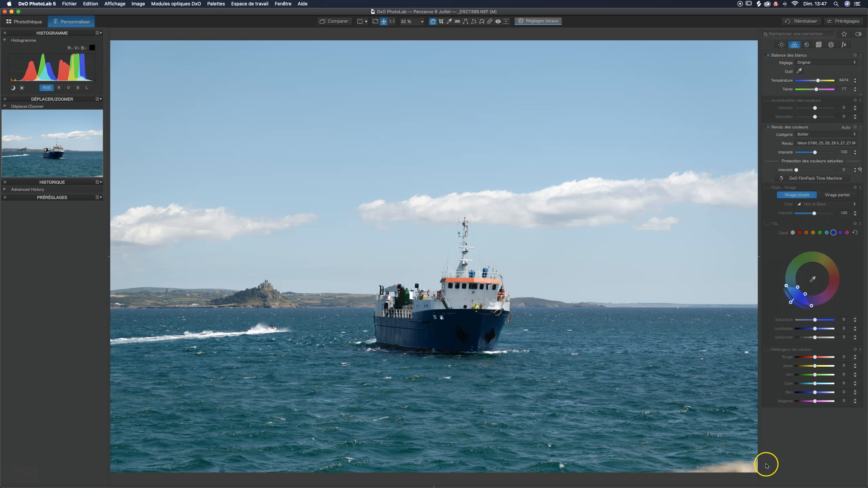
Step: Remove the pale rock in the lower-right corner of the sea with the Repair tool at brush size 80
{"action": "left_click", "coordinate": [490, 22]}
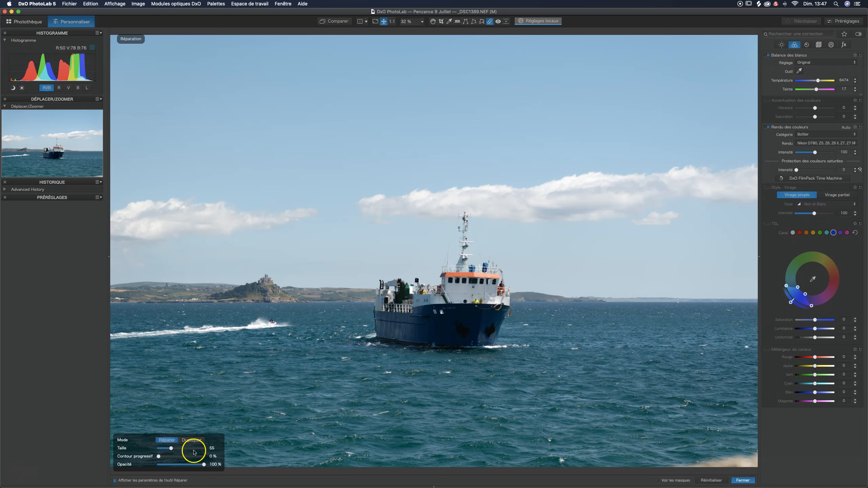
{"action": "left_click_drag", "start_coordinate": [172, 449], "coordinate": [177, 448]}
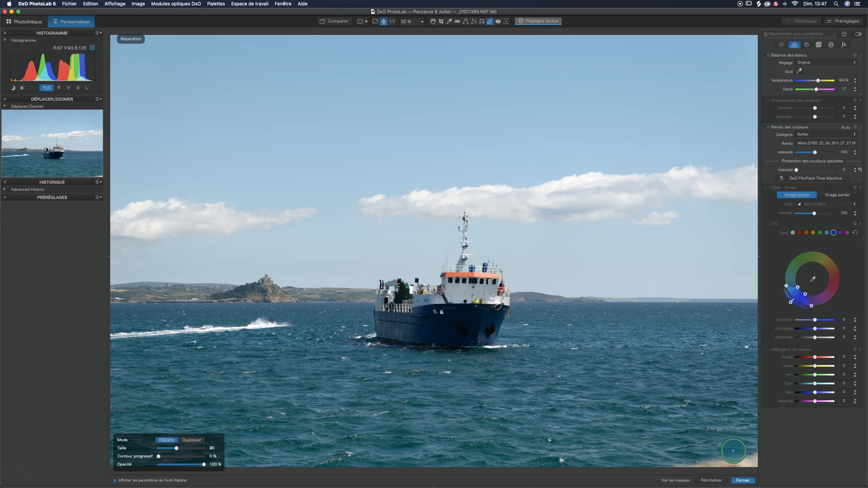
{"action": "mouse_move", "coordinate": [747, 454]}
{"action": "left_mouse_down"}
{"action": "mouse_move", "coordinate": [663, 463]}
{"action": "mouse_move", "coordinate": [762, 464]}
{"action": "left_mouse_up"}
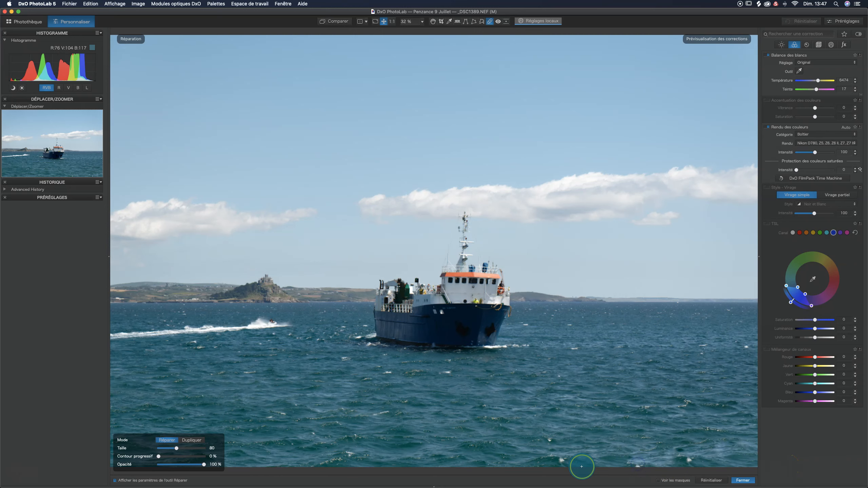
{"action": "left_click", "coordinate": [632, 461]}
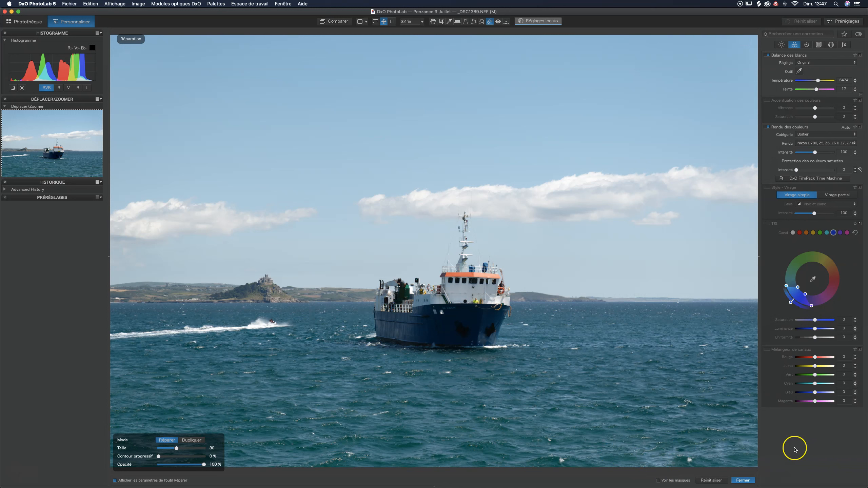
Step: Compare the repaired photo with the original image, and leave the Repair tool
{"action": "left_click", "coordinate": [344, 160]}
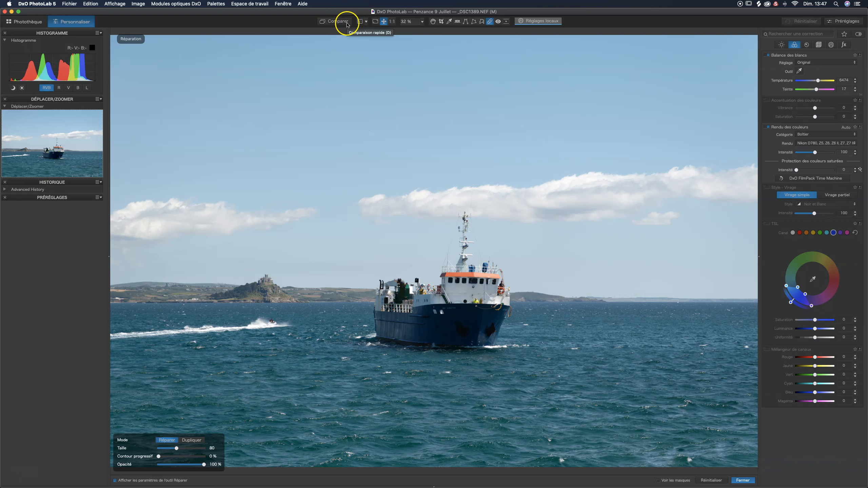
{"action": "left_click", "coordinate": [347, 22]}
{"action": "left_click", "coordinate": [348, 24]}
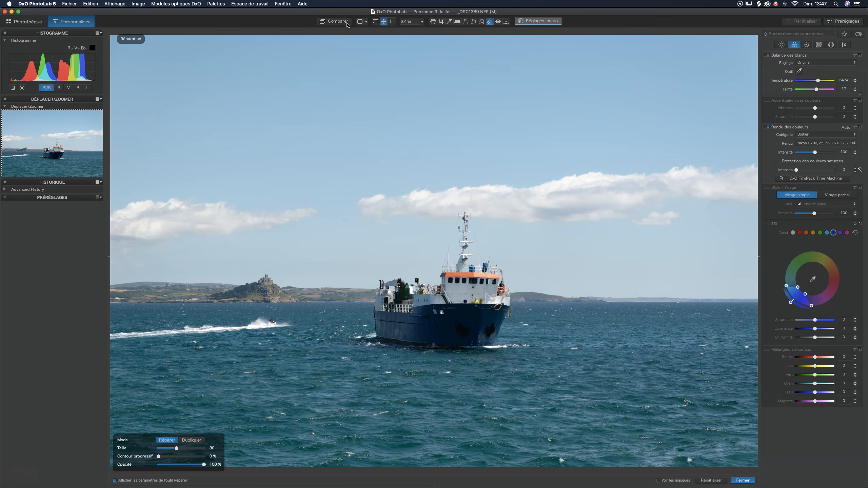
{"action": "left_click", "coordinate": [432, 22]}
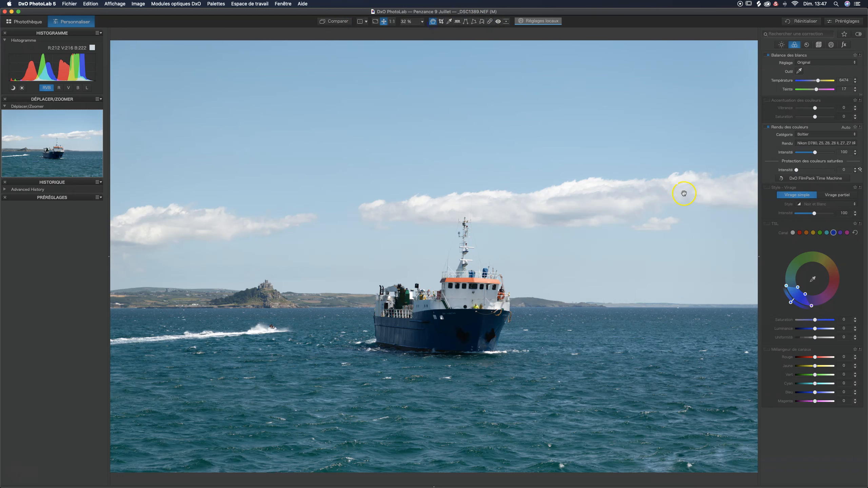
Step: Add a Control Line local adjustment for the sky and move it down to the horizon beside the ship
{"action": "left_click", "coordinate": [542, 21]}
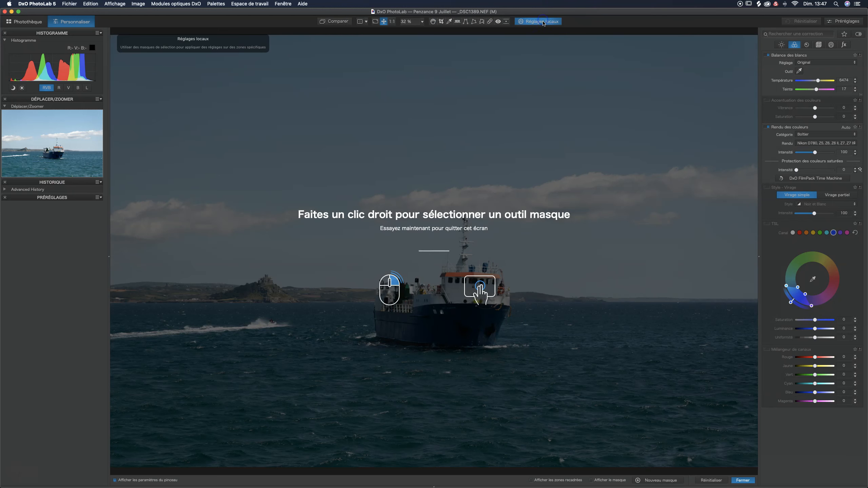
{"action": "right_click", "coordinate": [537, 163]}
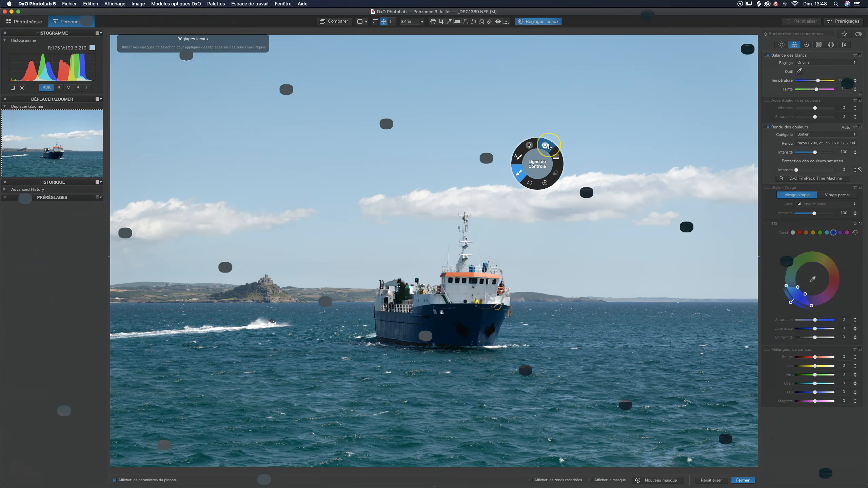
{"action": "left_click", "coordinate": [548, 147]}
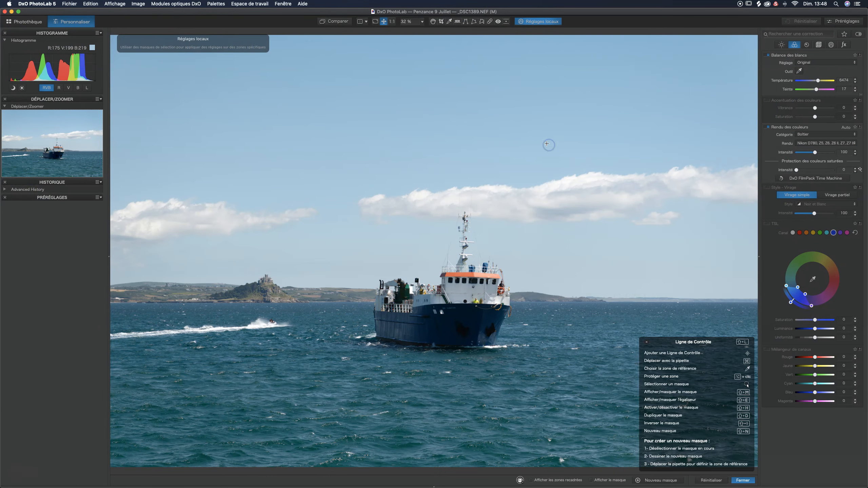
{"action": "left_click_drag", "start_coordinate": [448, 41], "coordinate": [448, 101]}
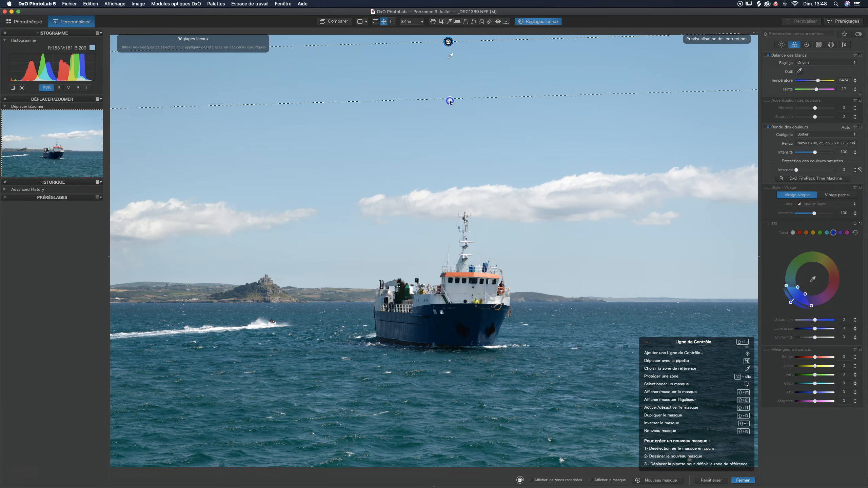
{"action": "left_click", "coordinate": [450, 42]}
{"action": "left_click_drag", "start_coordinate": [451, 42], "coordinate": [445, 303]}
{"action": "left_click", "coordinate": [444, 302]}
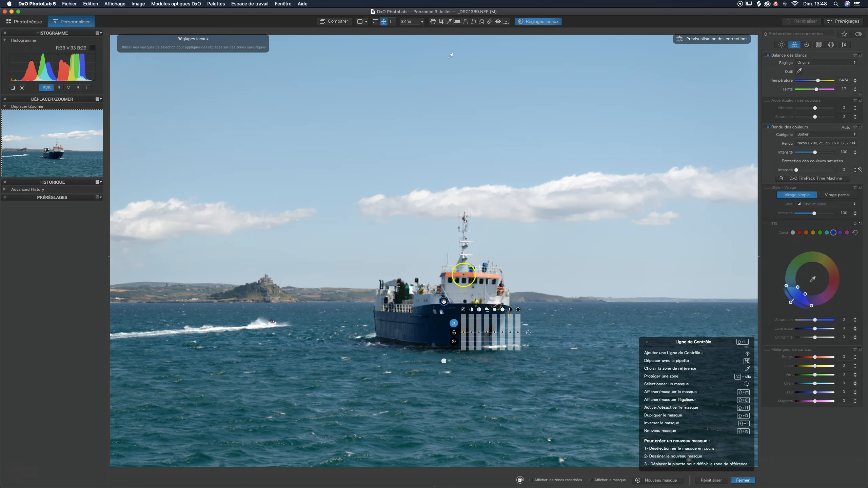
Step: Display the mask, sample the clear sky as reference area, and narrow the control line's transition at the horizon
{"action": "left_click", "coordinate": [540, 337]}
{"action": "key", "text": "shift+m"}
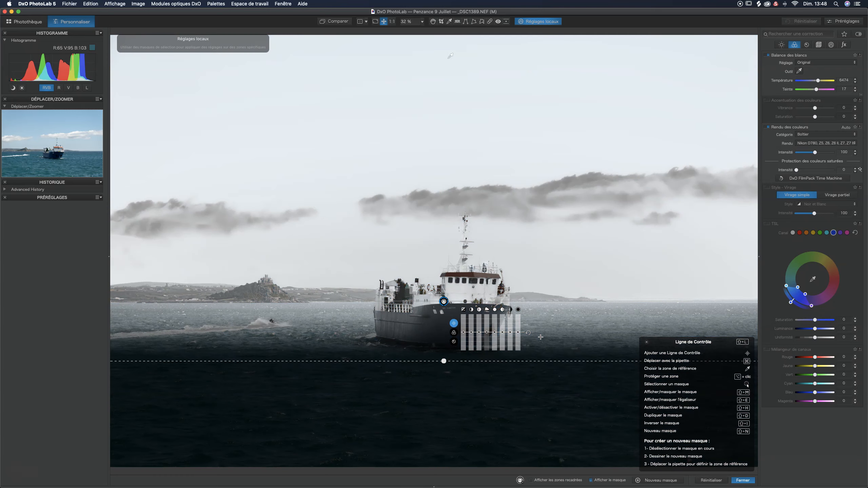
{"action": "left_click", "coordinate": [439, 300]}
{"action": "left_click", "coordinate": [458, 73]}
{"action": "left_click_drag", "start_coordinate": [449, 58], "coordinate": [555, 92]}
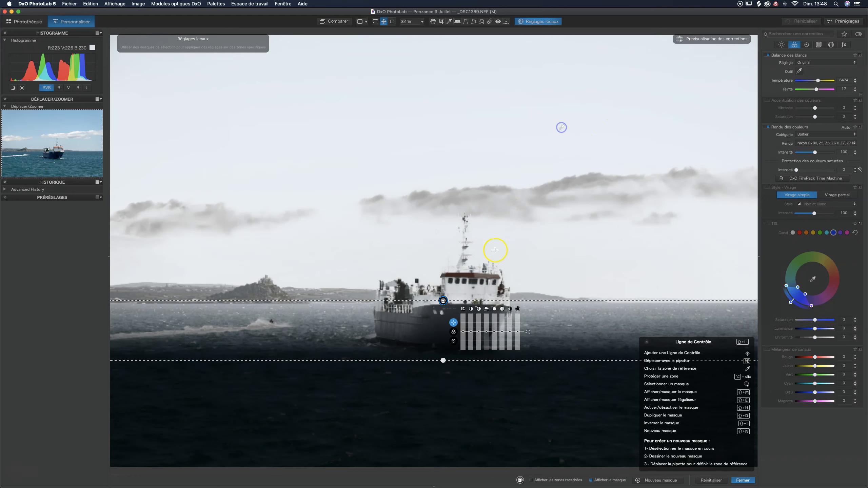
{"action": "left_click_drag", "start_coordinate": [443, 361], "coordinate": [440, 296]}
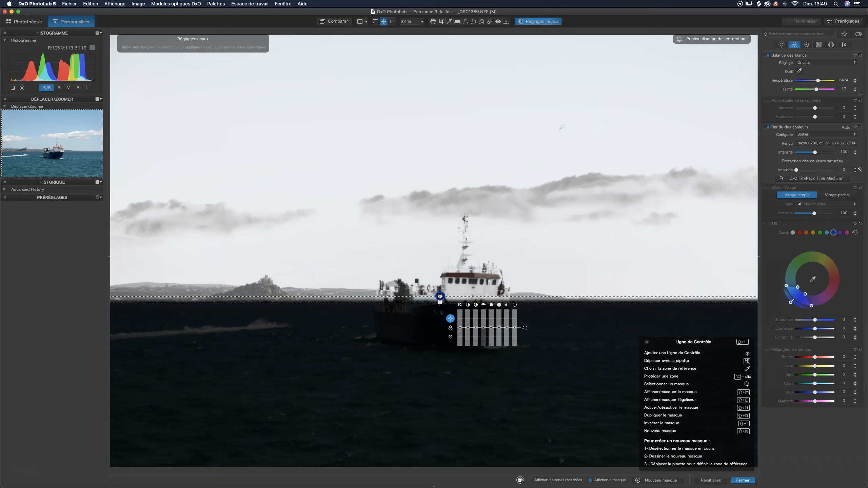
Step: Set the mask's Chroma selectivity to 19, with its reference area low in the sky, and raise the control line above the horizon
{"action": "left_click", "coordinate": [830, 45]}
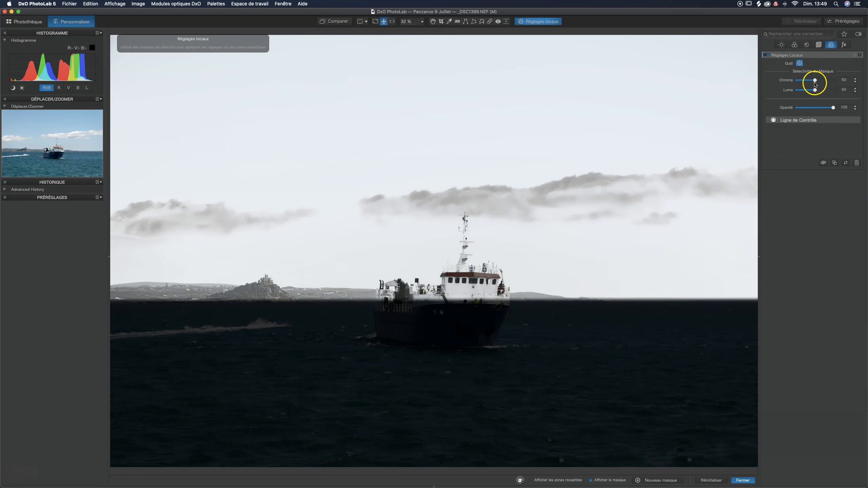
{"action": "left_click_drag", "start_coordinate": [814, 84], "coordinate": [803, 84]}
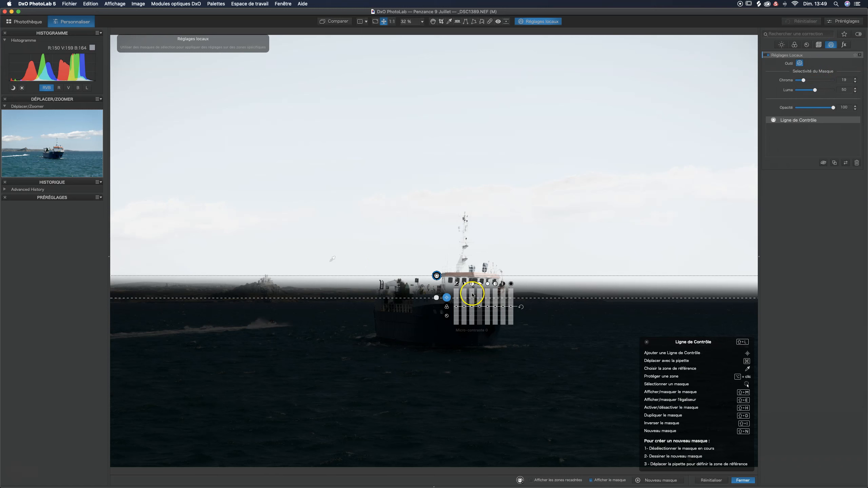
{"action": "left_click_drag", "start_coordinate": [436, 275], "coordinate": [437, 274]}
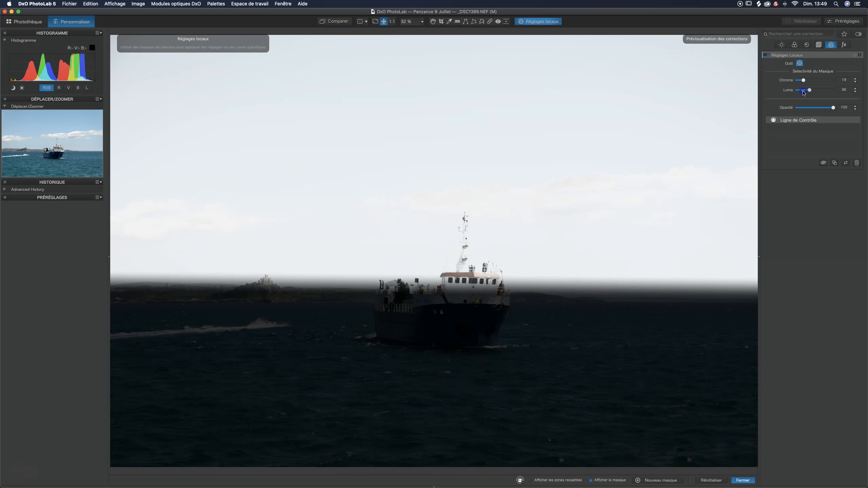
Step: Set the mask's Luma selectivity to 12 and Chroma to 67, and hide the mask overlay
{"action": "left_click_drag", "start_coordinate": [814, 90], "coordinate": [788, 92]}
{"action": "left_click", "coordinate": [801, 91]}
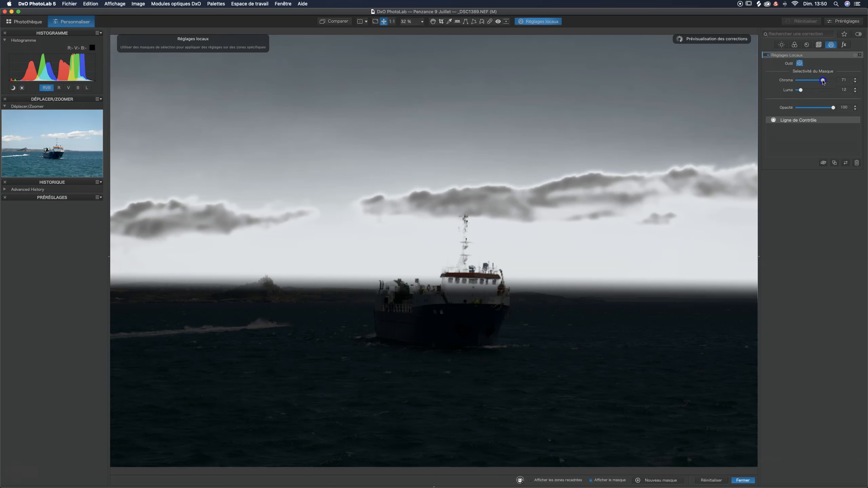
{"action": "mouse_move", "coordinate": [823, 81]}
{"action": "left_mouse_down"}
{"action": "mouse_move", "coordinate": [789, 82]}
{"action": "mouse_move", "coordinate": [821, 82]}
{"action": "left_mouse_up"}
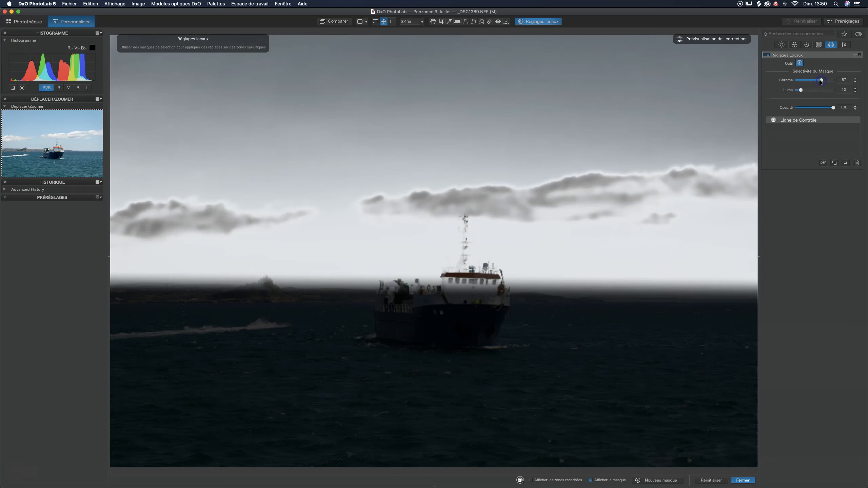
{"action": "left_click", "coordinate": [799, 63]}
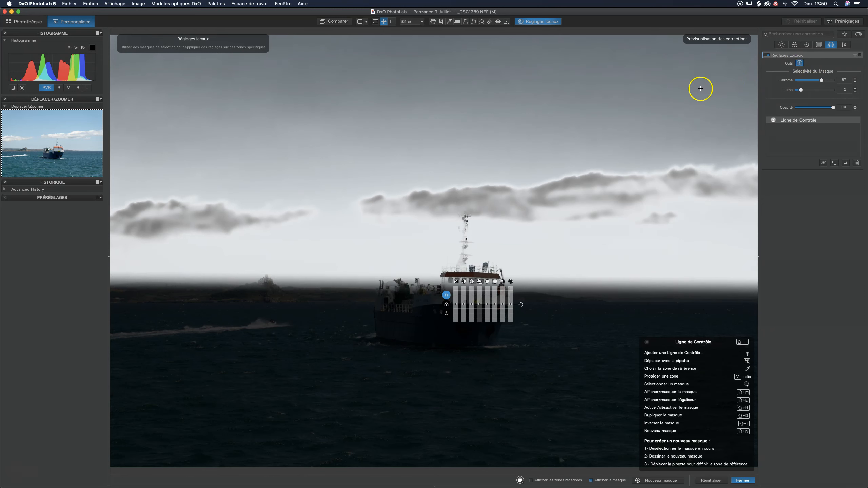
{"action": "key", "text": "shift+m"}
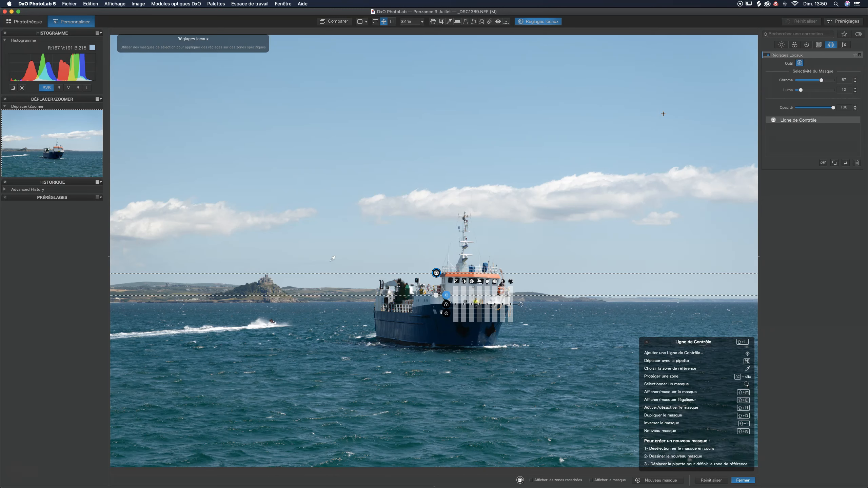
Step: Increase the sky mask's vibrance to 59 and raise its saturation using the local colour adjustments
{"action": "left_click", "coordinate": [446, 303]}
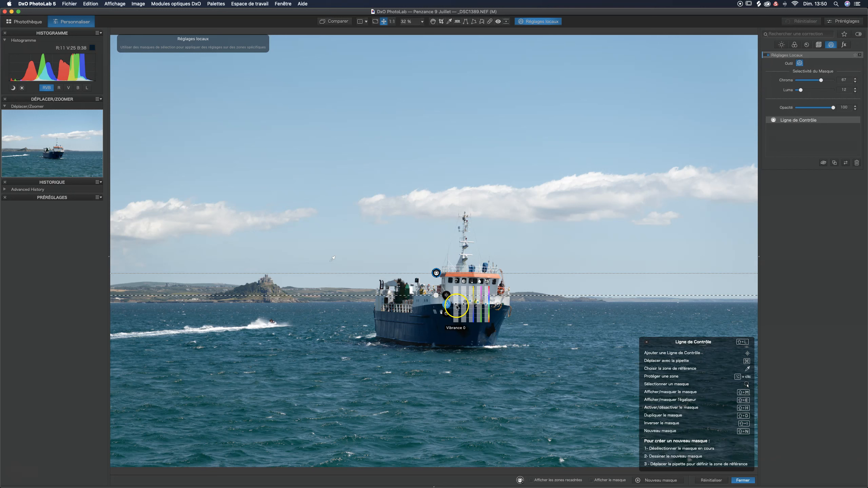
{"action": "mouse_move", "coordinate": [463, 305]}
{"action": "left_mouse_down"}
{"action": "mouse_move", "coordinate": [464, 291]}
{"action": "mouse_move", "coordinate": [456, 299]}
{"action": "left_mouse_up"}
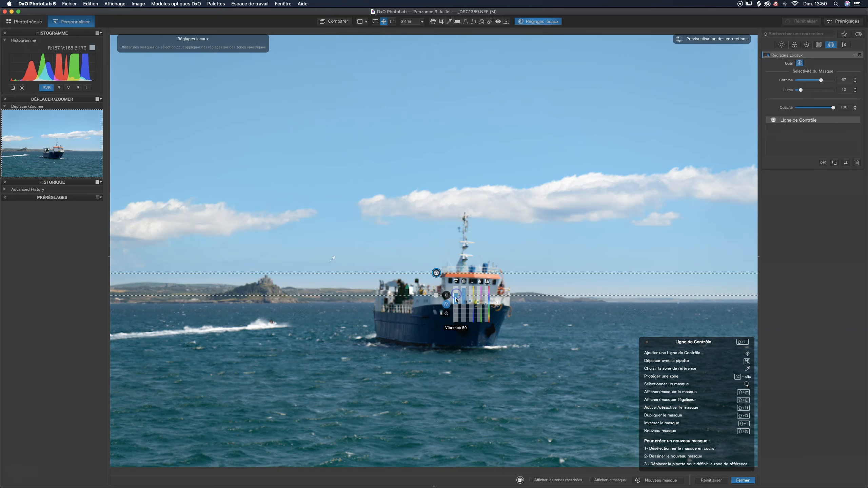
{"action": "left_click_drag", "start_coordinate": [463, 300], "coordinate": [464, 295]}
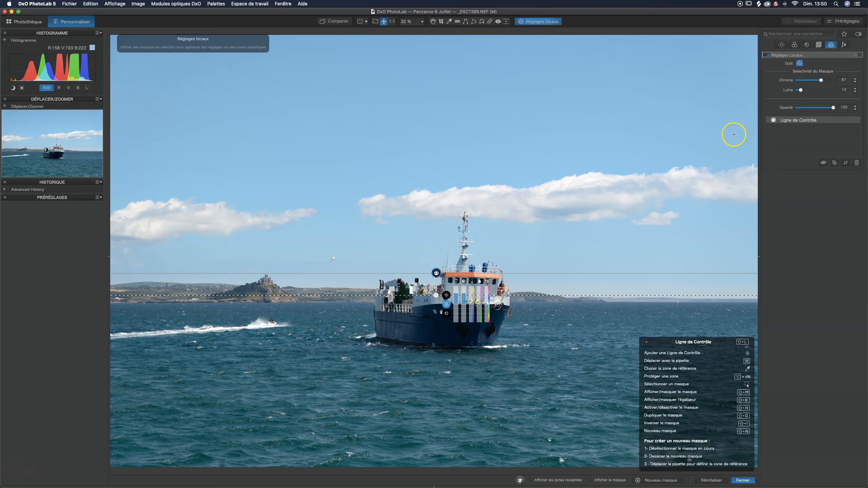
Step: Set the sky mask's Luma selectivity to 63 and its Chroma selectivity to 20
{"action": "left_click_drag", "start_coordinate": [801, 91], "coordinate": [812, 90]}
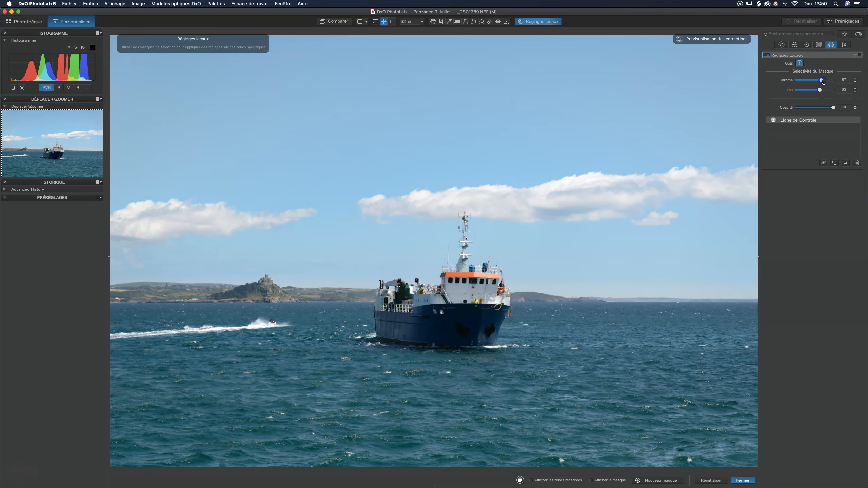
{"action": "left_click", "coordinate": [805, 80]}
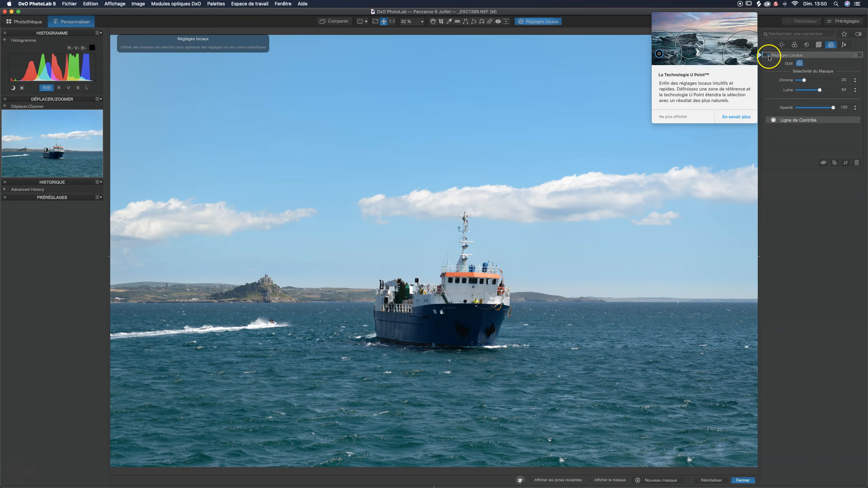
Step: Toggle the local adjustments off and on to compare the sky, and lower the control line towards the horizon
{"action": "left_click", "coordinate": [768, 57]}
{"action": "left_click", "coordinate": [768, 57]}
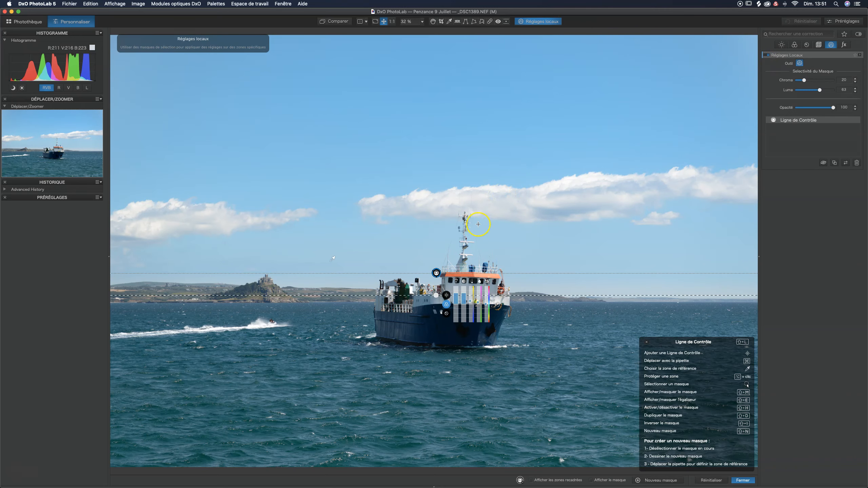
{"action": "left_click_drag", "start_coordinate": [436, 272], "coordinate": [436, 315]}
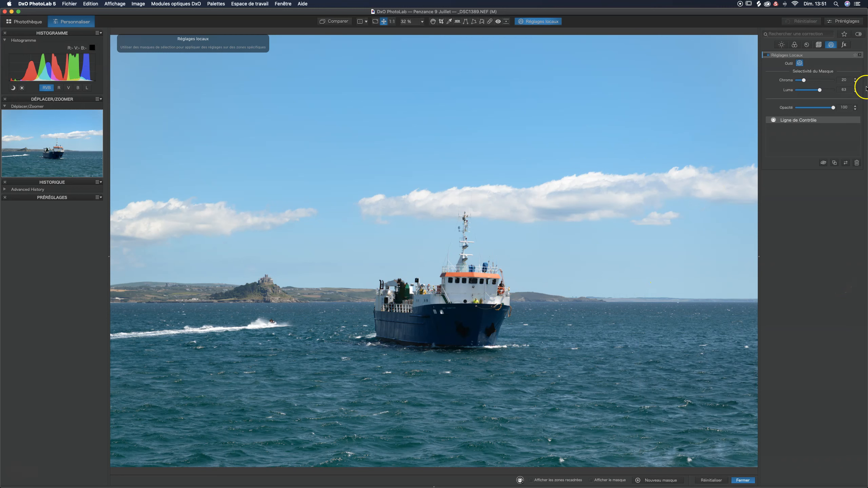
Step: Create a new mask with a control point on the ship's hull, show the mask overlay and size the circle to cover the whole ship
{"action": "right_click", "coordinate": [534, 150]}
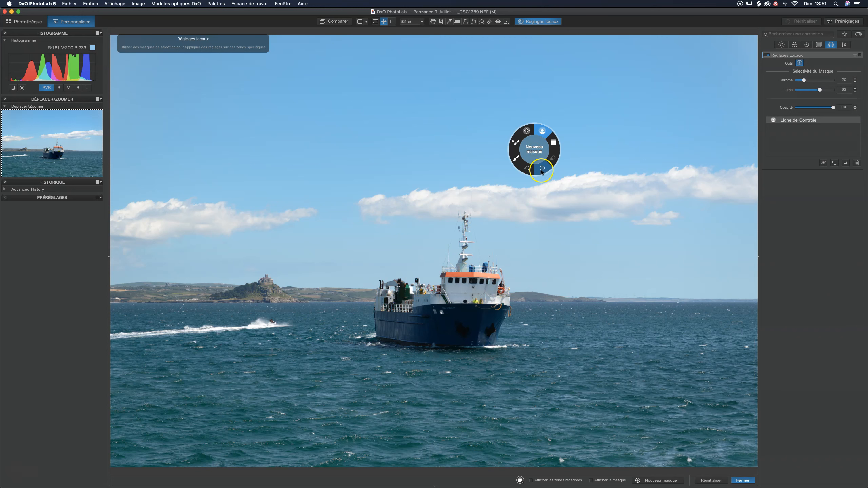
{"action": "left_click", "coordinate": [541, 170]}
{"action": "right_click", "coordinate": [536, 150]}
{"action": "left_click", "coordinate": [529, 131]}
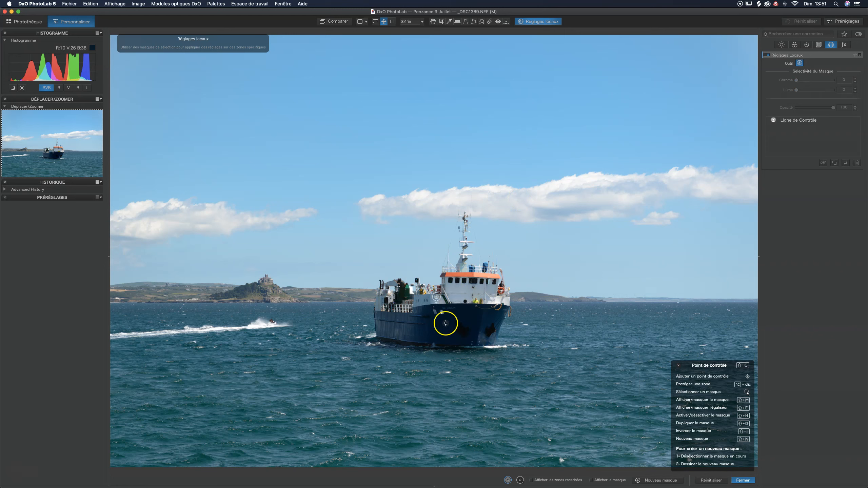
{"action": "left_click", "coordinate": [447, 325]}
{"action": "left_click_drag", "start_coordinate": [447, 326], "coordinate": [548, 320]}
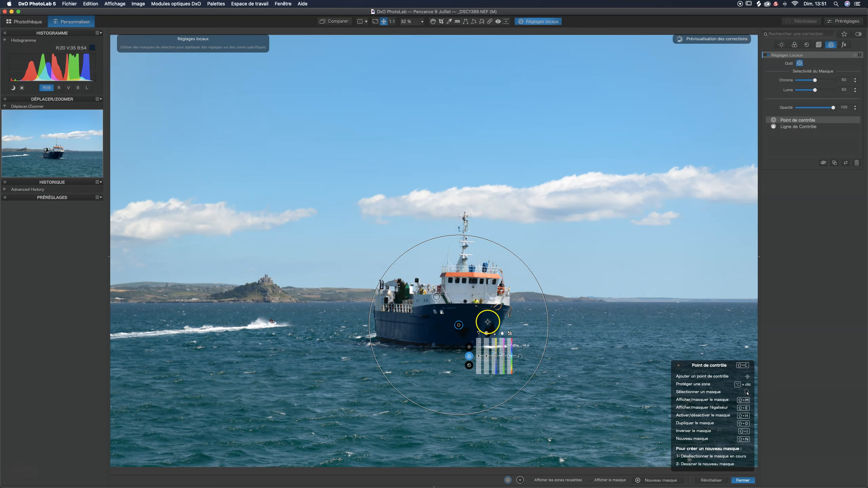
{"action": "key", "text": "shift+m"}
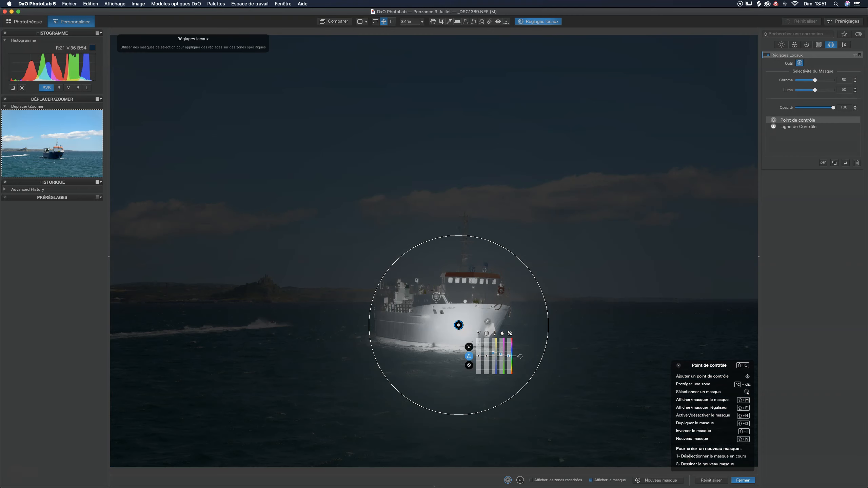
{"action": "left_click_drag", "start_coordinate": [549, 290], "coordinate": [550, 292]}
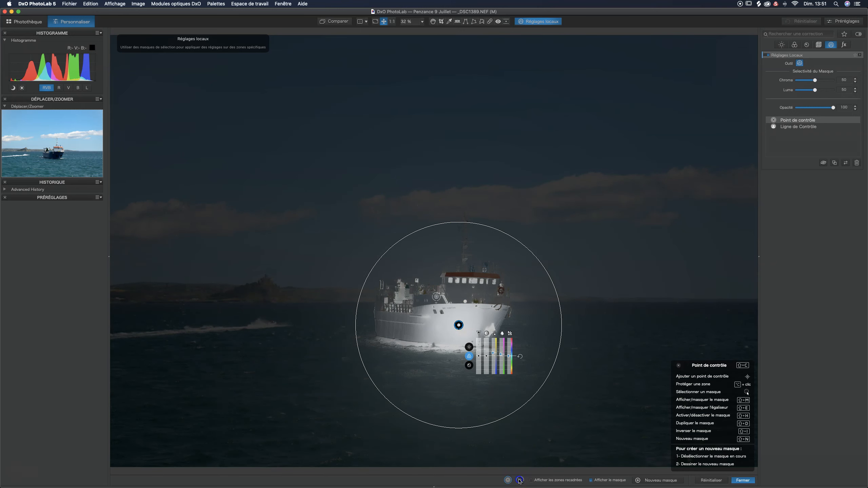
Step: Protect the surroundings with four negative control points, two in the sky and two over the water, and hide the mask overlay
{"action": "left_click", "coordinate": [373, 150]}
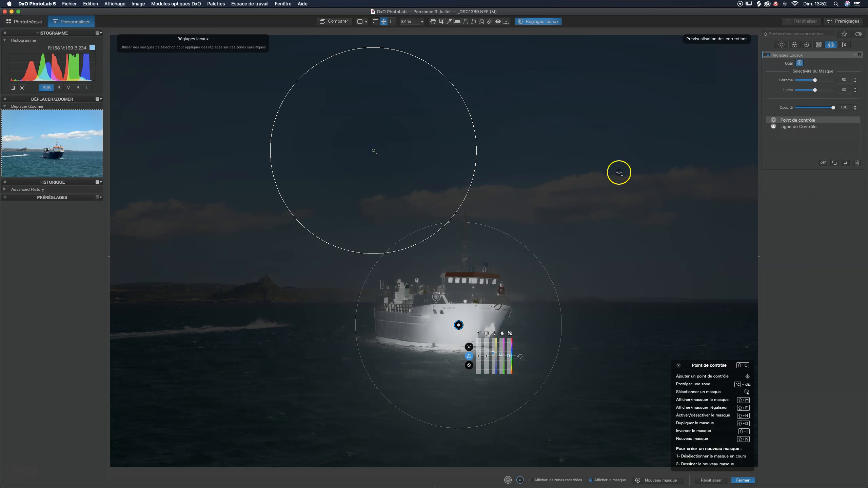
{"action": "left_click", "coordinate": [582, 182]}
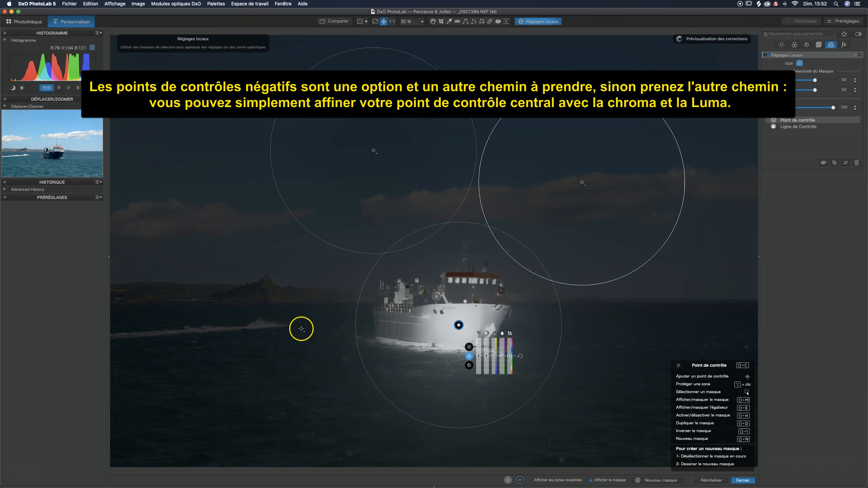
{"action": "left_click", "coordinate": [260, 312]}
{"action": "left_click", "coordinate": [600, 369]}
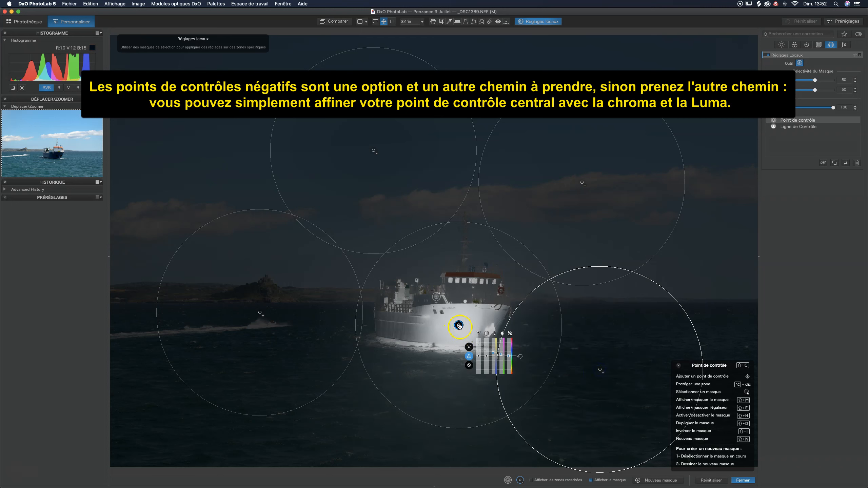
{"action": "key", "text": "shift+m"}
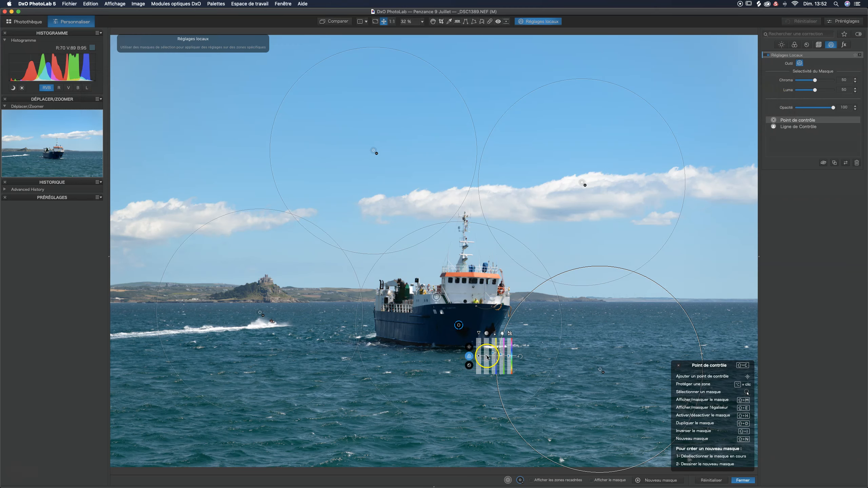
Step: Lift the ship's shadows and midtones and add slight ClearView using the control point's local light adjustments
{"action": "left_click_drag", "start_coordinate": [487, 355], "coordinate": [479, 352]}
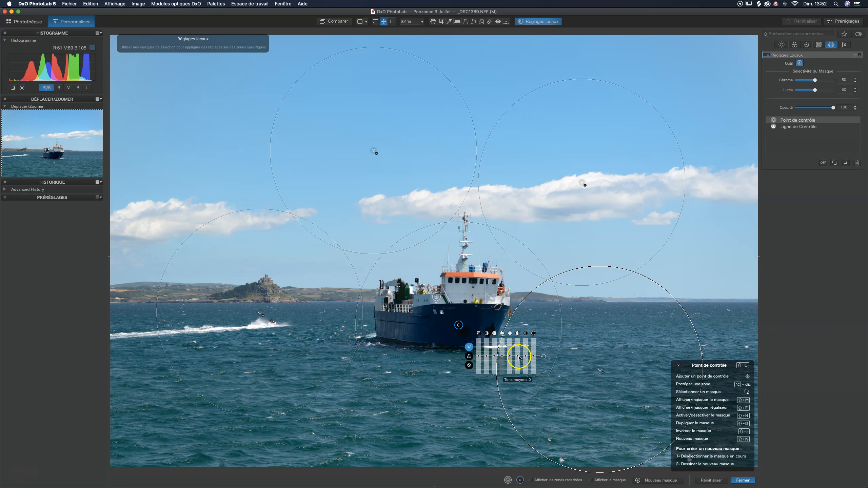
{"action": "left_click_drag", "start_coordinate": [525, 358], "coordinate": [525, 352]}
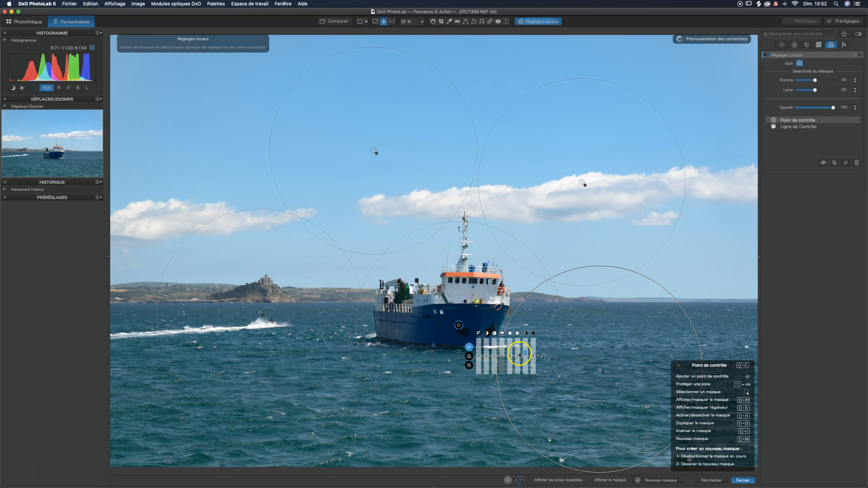
{"action": "left_click_drag", "start_coordinate": [517, 356], "coordinate": [518, 353]}
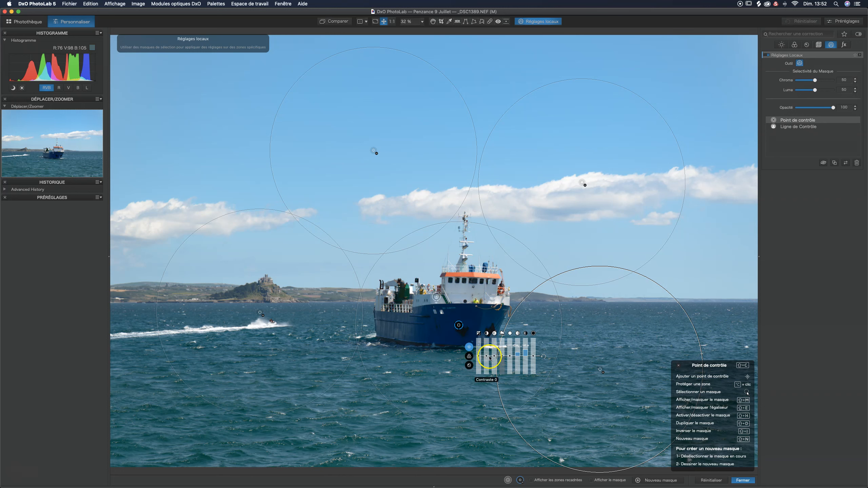
{"action": "left_click_drag", "start_coordinate": [501, 356], "coordinate": [503, 354]}
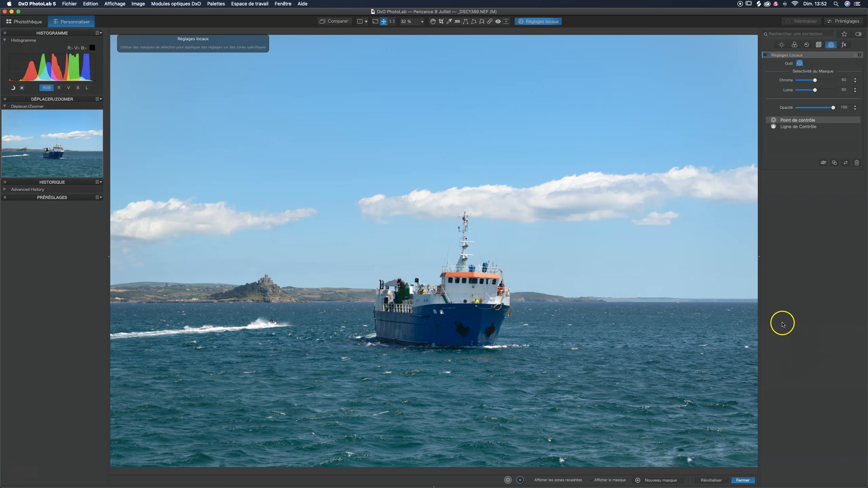
Step: Create a new mask with a control line raised to the horizon to cover the sea, sampling the water as its reference
{"action": "right_click", "coordinate": [701, 213]}
{"action": "left_click", "coordinate": [708, 231]}
{"action": "right_click", "coordinate": [298, 391]}
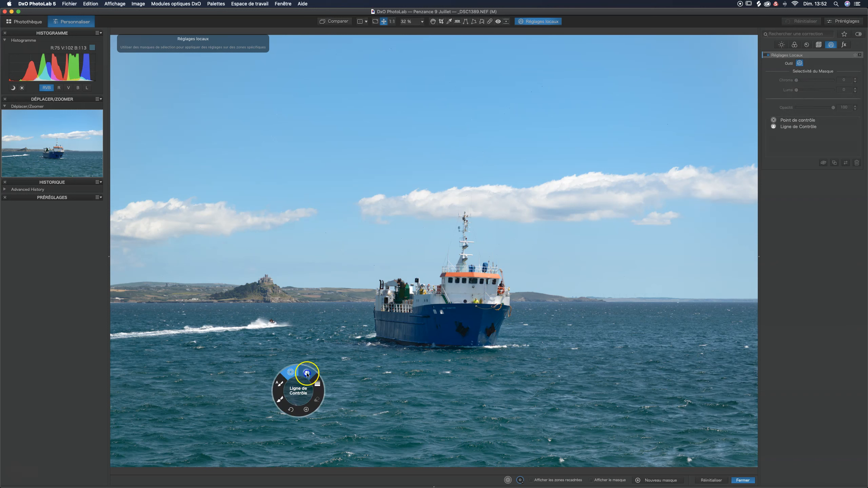
{"action": "left_click", "coordinate": [307, 375]}
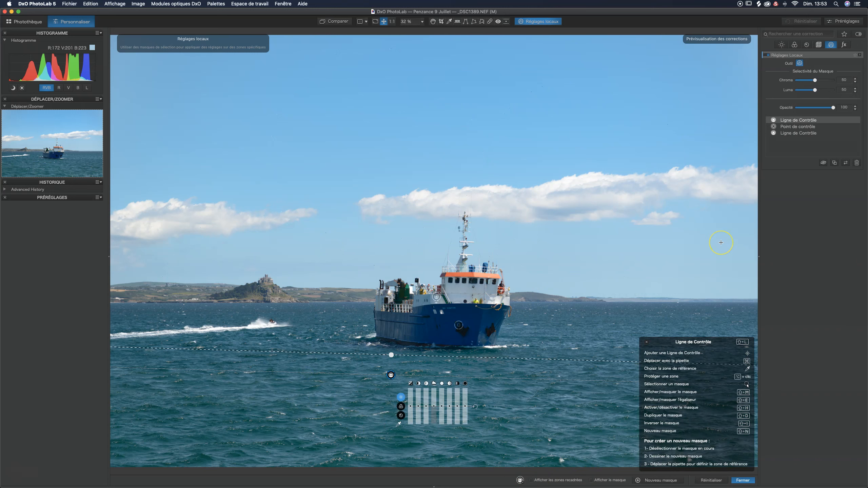
{"action": "key", "text": "shift+m"}
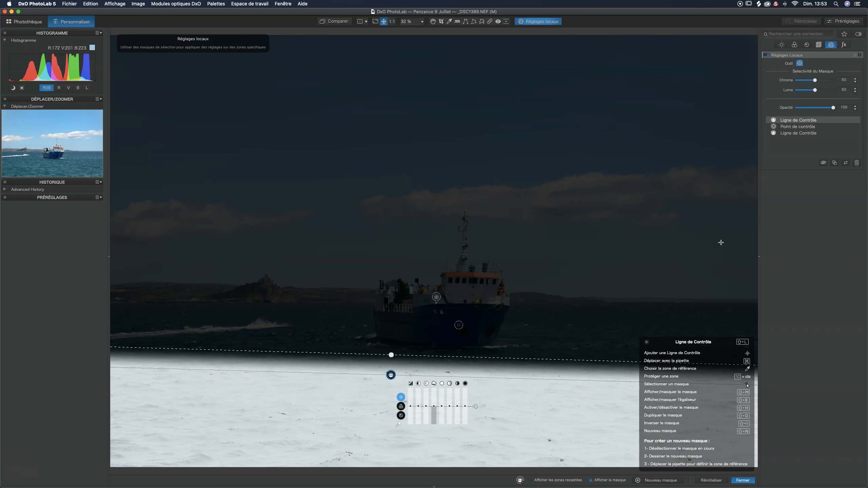
{"action": "left_click_drag", "start_coordinate": [390, 376], "coordinate": [377, 316]}
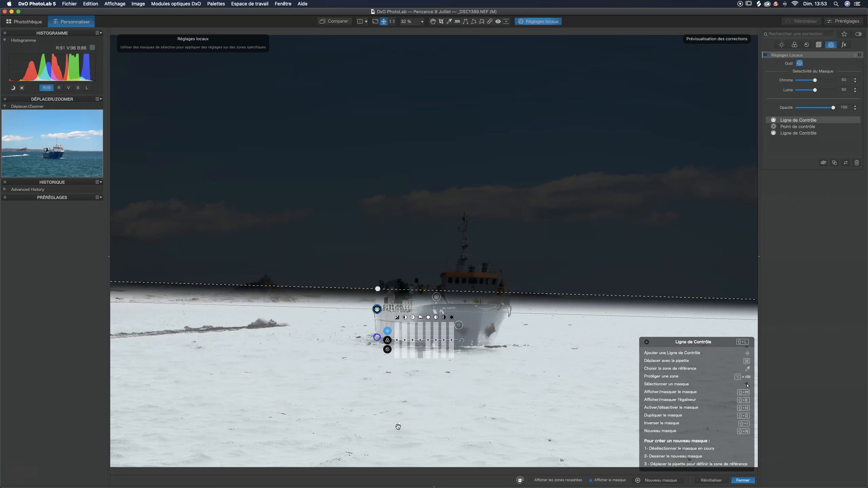
{"action": "key", "text": "shift+m"}
{"action": "left_click_drag", "start_coordinate": [329, 391], "coordinate": [335, 399]}
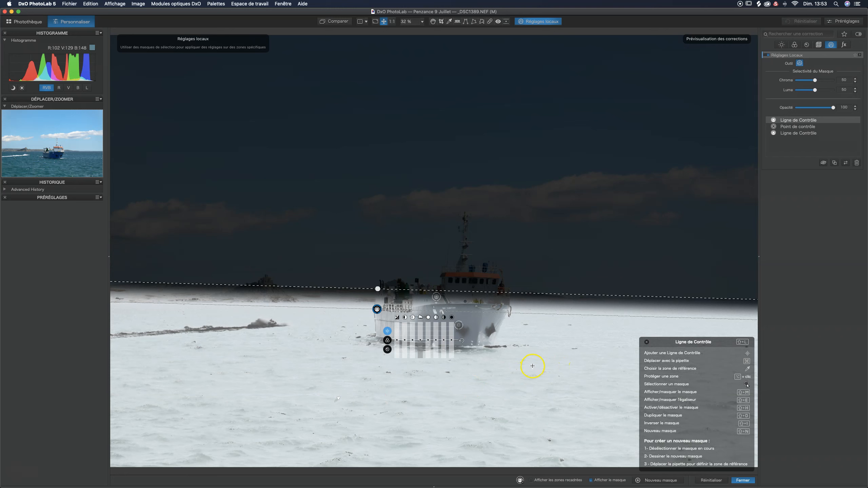
Step: Exclude the ship from the sea mask with negative control points on the bow and stern of the hull, and hide the overlay
{"action": "key", "text": "shift+c"}
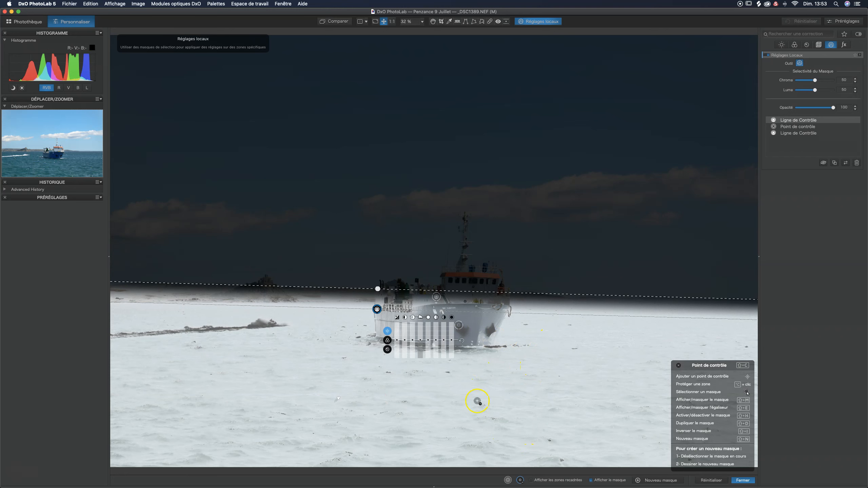
{"action": "left_click", "coordinate": [476, 320]}
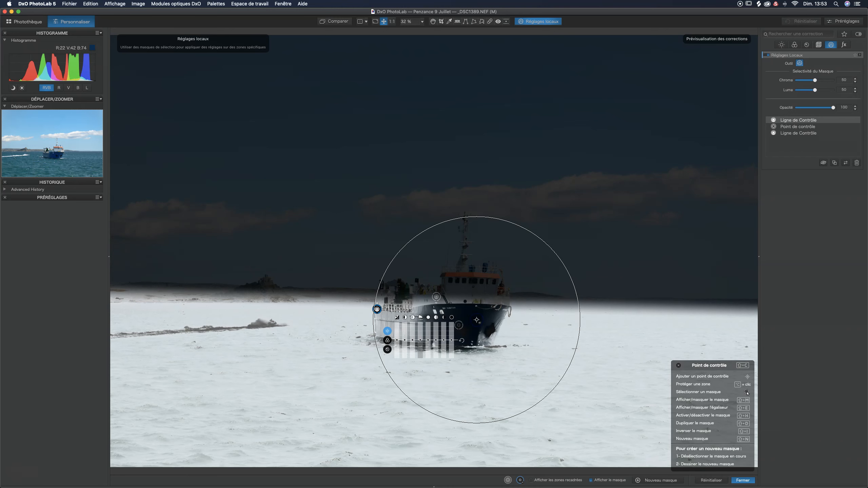
{"action": "left_click", "coordinate": [384, 322]}
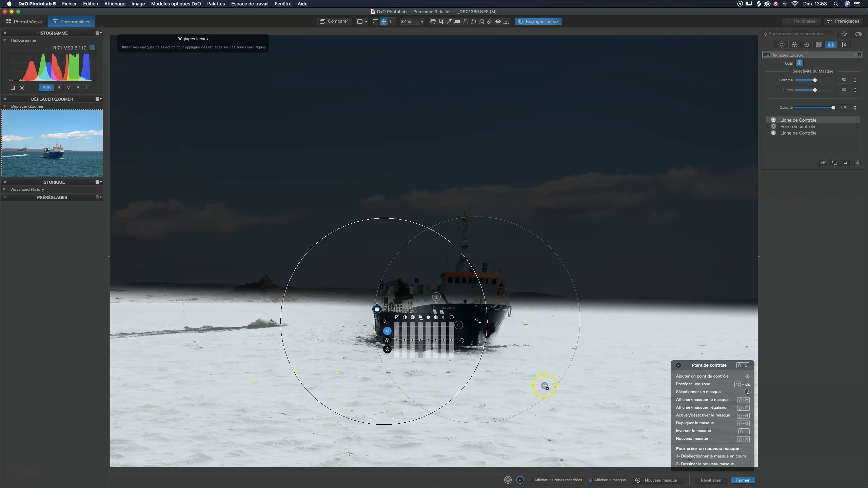
{"action": "key", "text": "shift+m"}
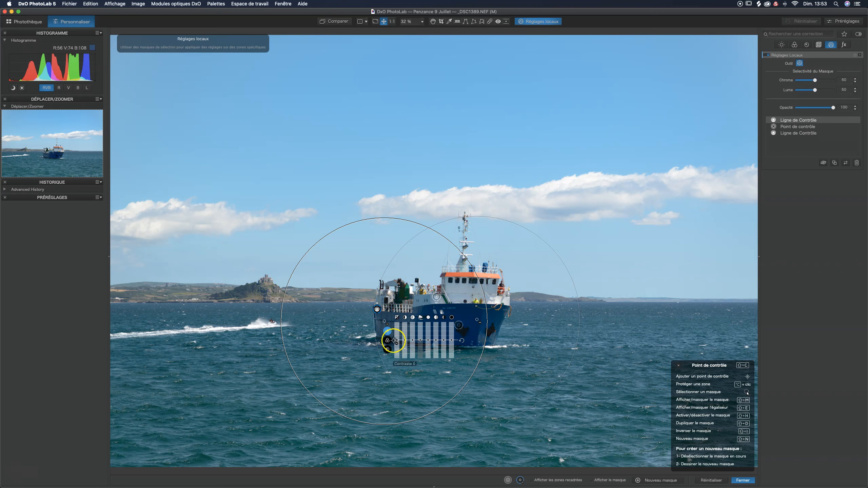
Step: Slightly raise the sea mask's vibrance and saturation, and toggle the local adjustments off and on to compare the photo
{"action": "left_click", "coordinate": [389, 340]}
{"action": "mouse_move", "coordinate": [404, 340]}
{"action": "left_mouse_down"}
{"action": "mouse_move", "coordinate": [405, 332]}
{"action": "mouse_move", "coordinate": [398, 338]}
{"action": "left_mouse_up"}
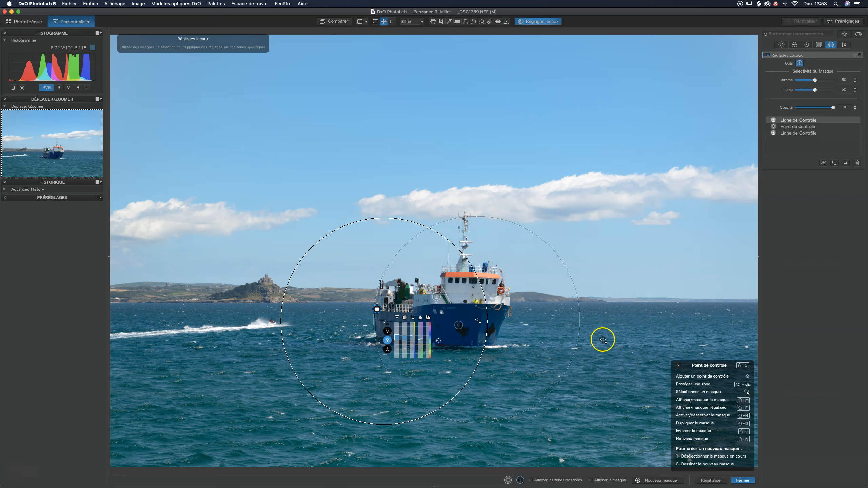
{"action": "left_click", "coordinate": [766, 55]}
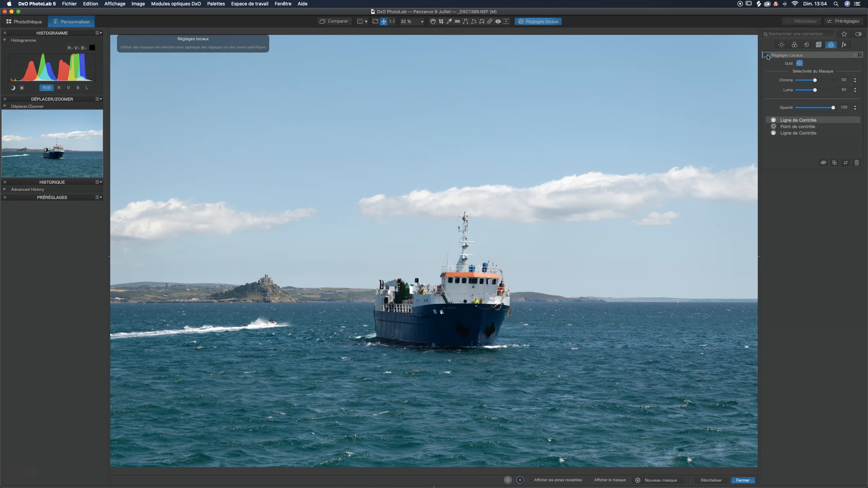
{"action": "left_click", "coordinate": [766, 55]}
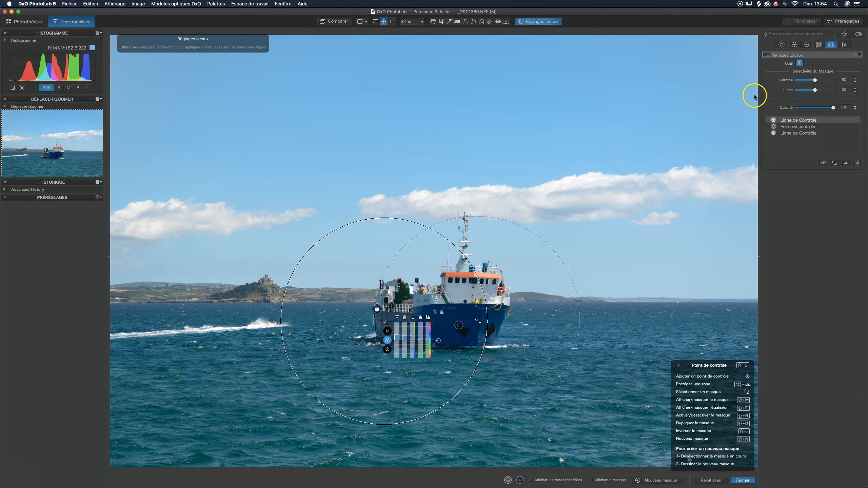
Step: Enable DxO ClearView Plus for the whole photo and set its intensity to 18
{"action": "left_click", "coordinate": [781, 45]}
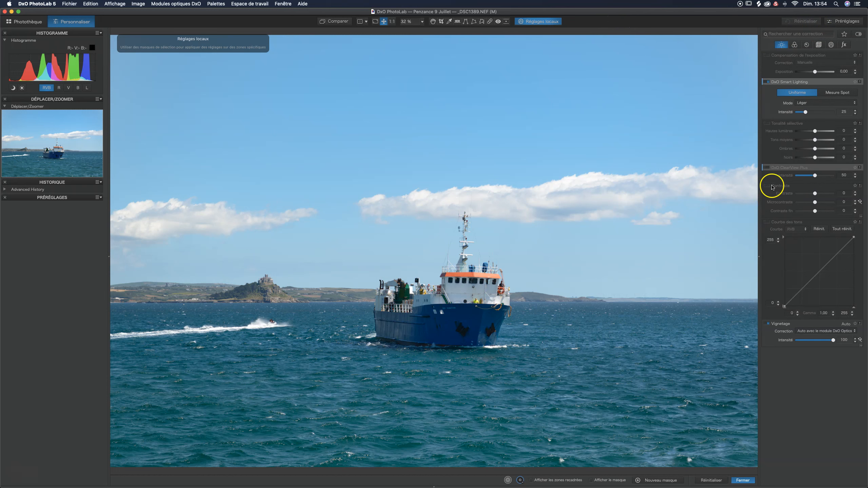
{"action": "left_click", "coordinate": [766, 167]}
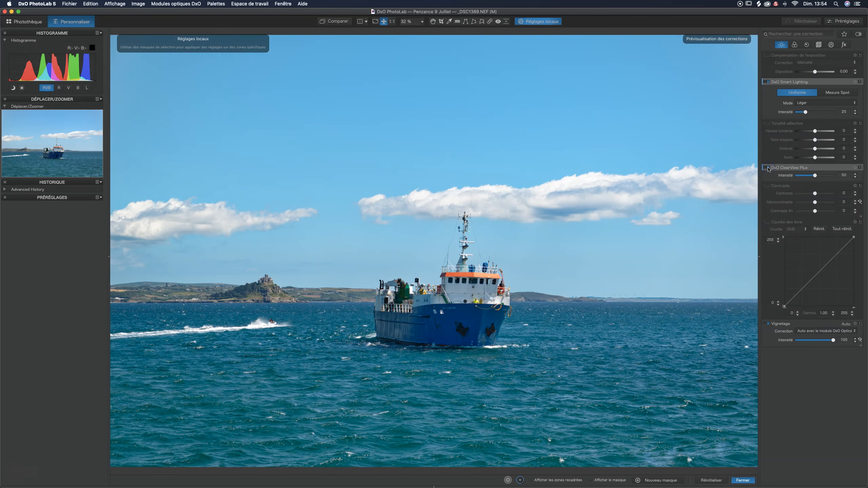
{"action": "left_click_drag", "start_coordinate": [814, 178], "coordinate": [800, 177]}
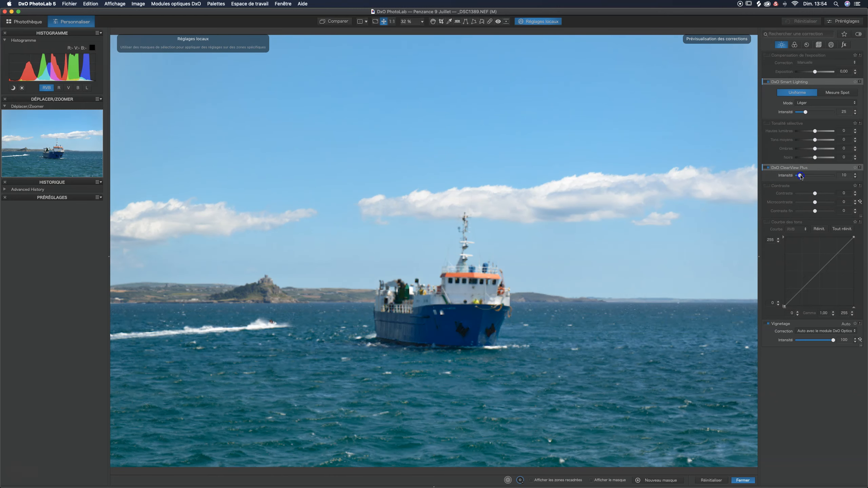
{"action": "left_click_drag", "start_coordinate": [800, 177], "coordinate": [802, 177]}
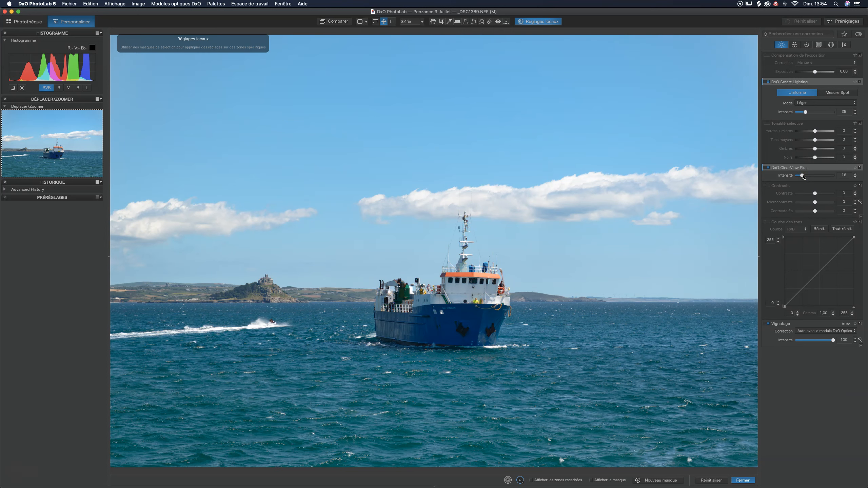
Step: Compare the corrected photo with the version without local adjustments
{"action": "left_click", "coordinate": [330, 24]}
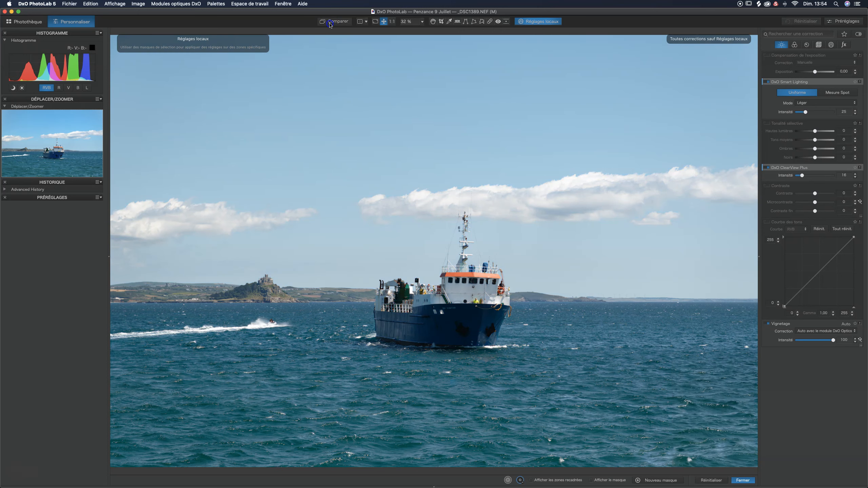
{"action": "left_click_drag", "start_coordinate": [330, 24], "coordinate": [330, 25]}
{"action": "left_click", "coordinate": [330, 24]}
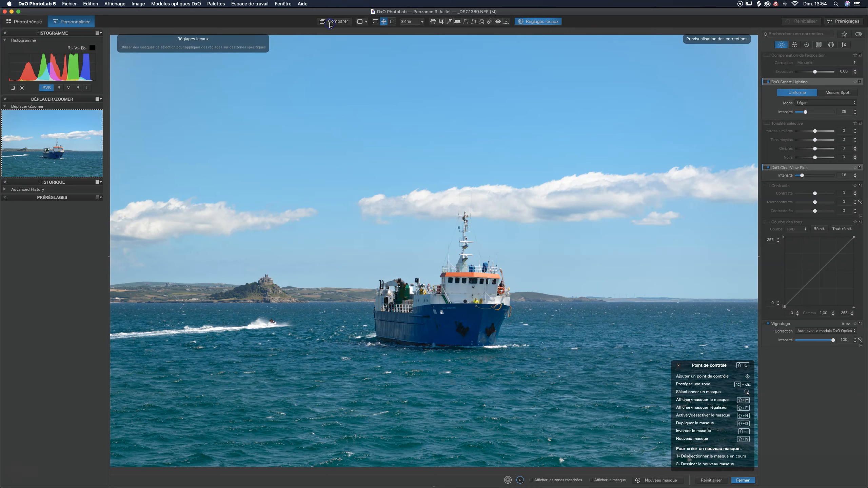